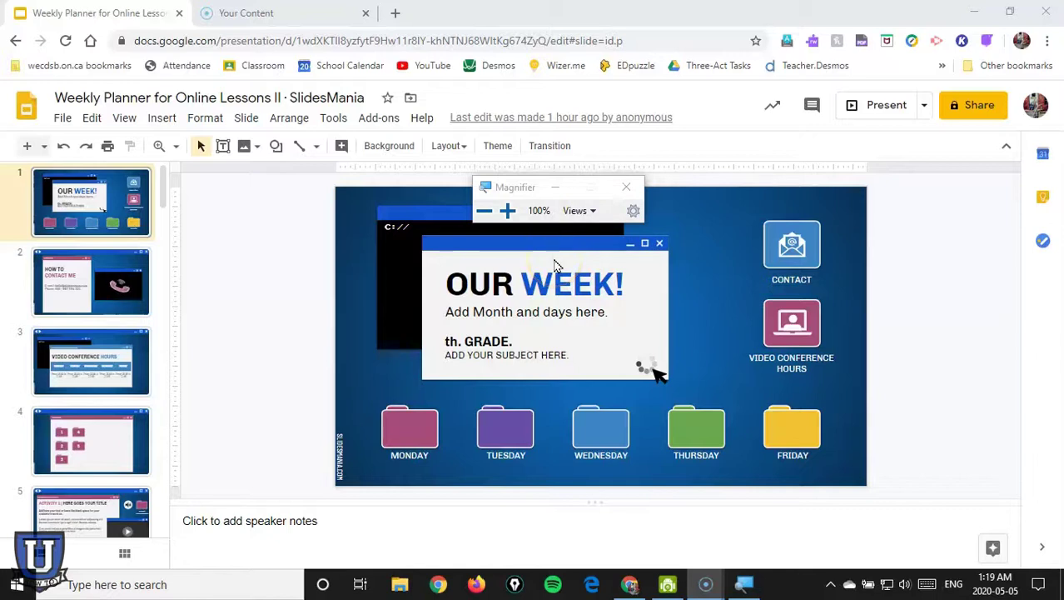
Bring up Windows Magnifier and switch its view to Docked
key(super+Escape)
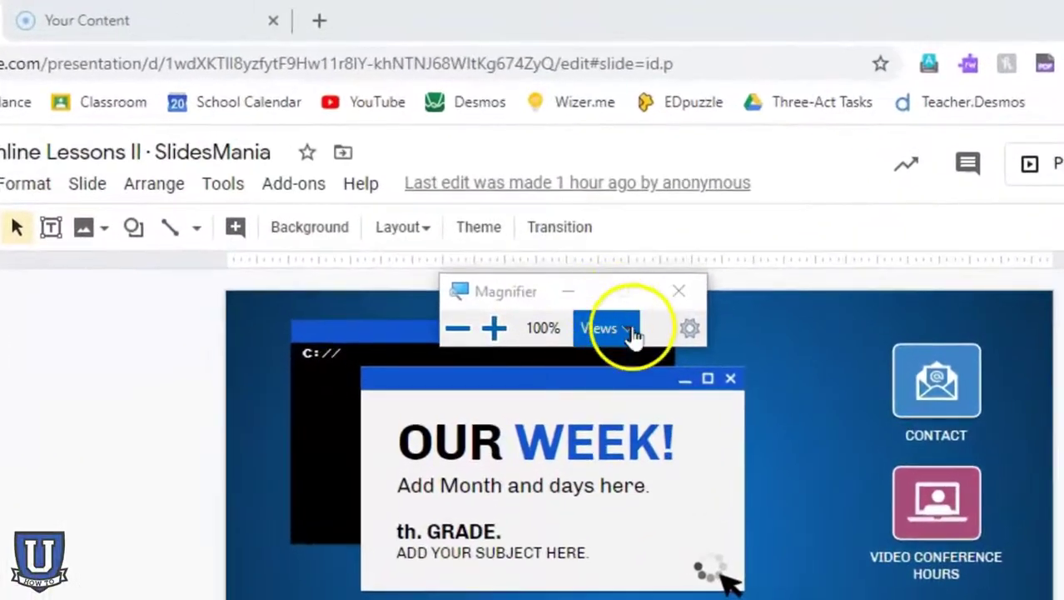
click(605, 251)
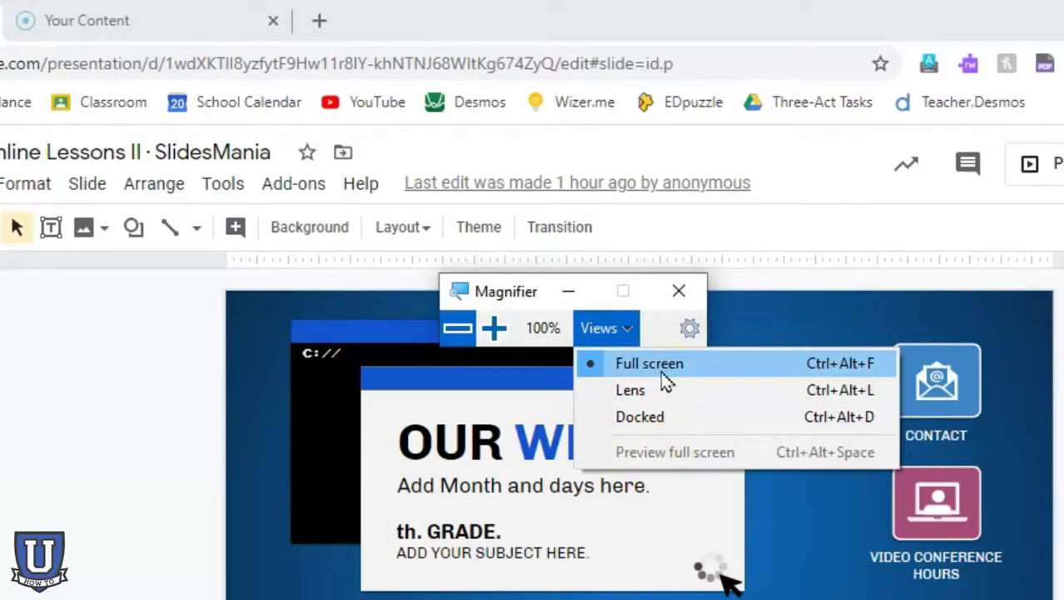
click(681, 418)
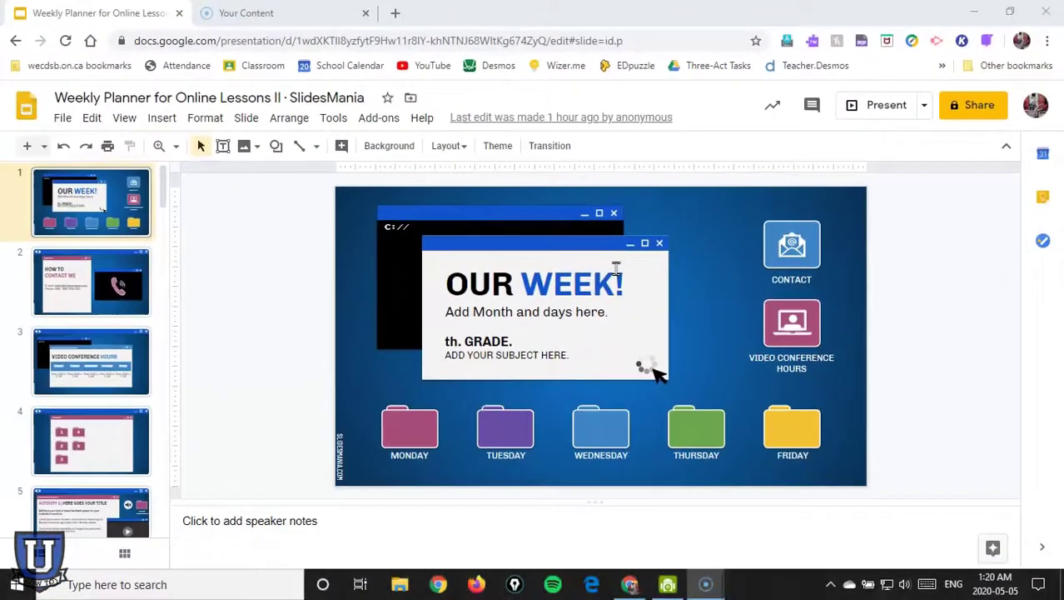
click(249, 142)
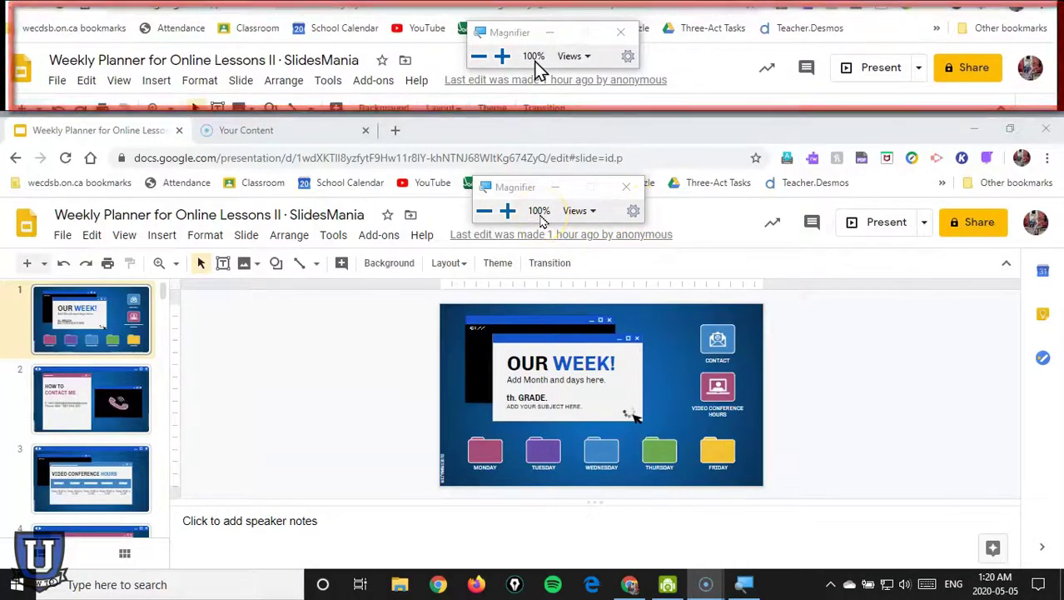
Zoom the docked Magnifier in to 200%, then back out to 100%
key(super+equal)
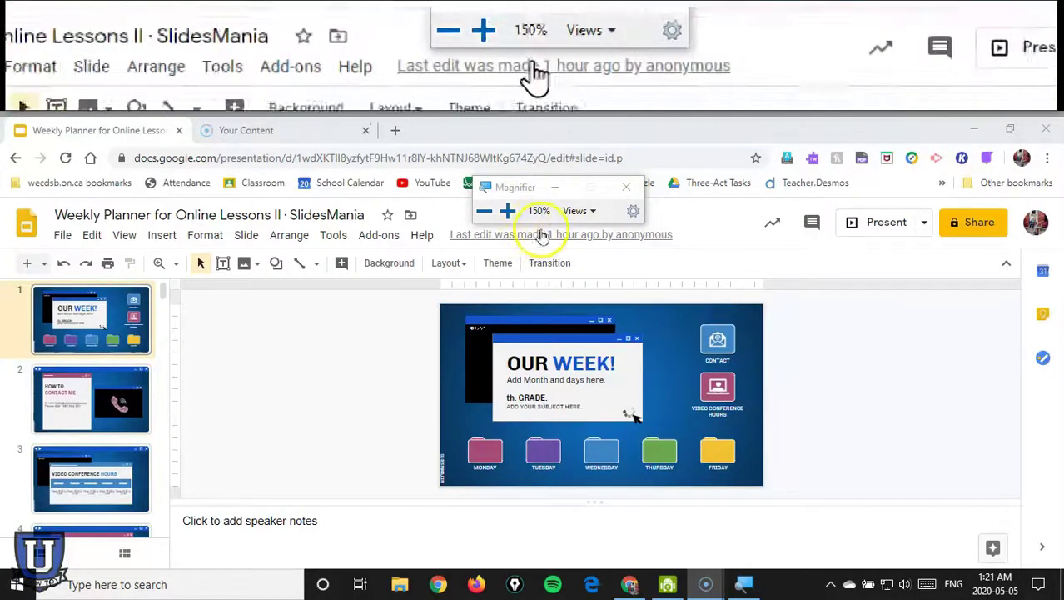
click(540, 212)
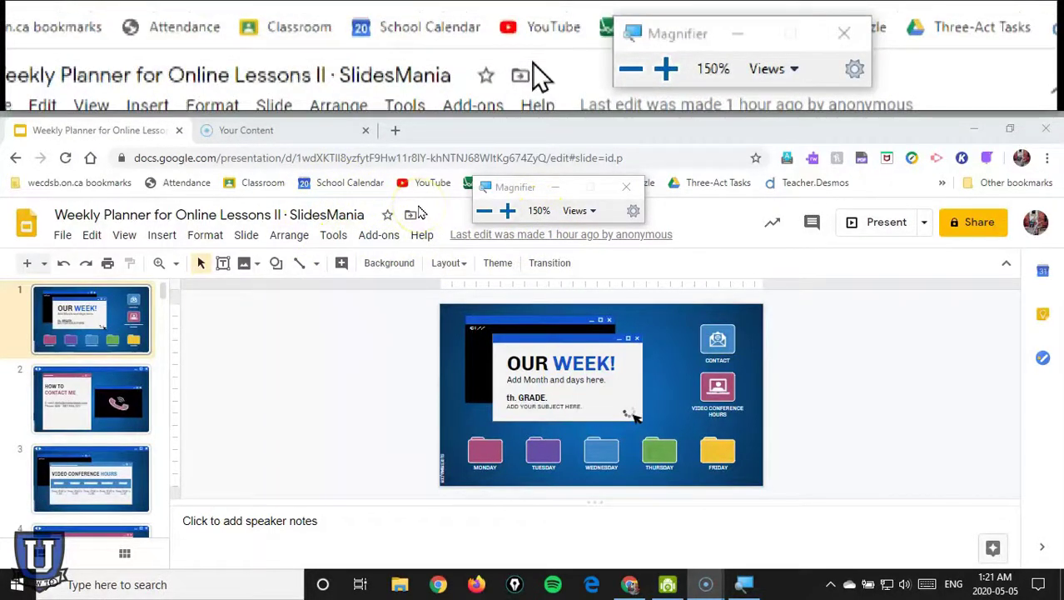
key(super+plus)
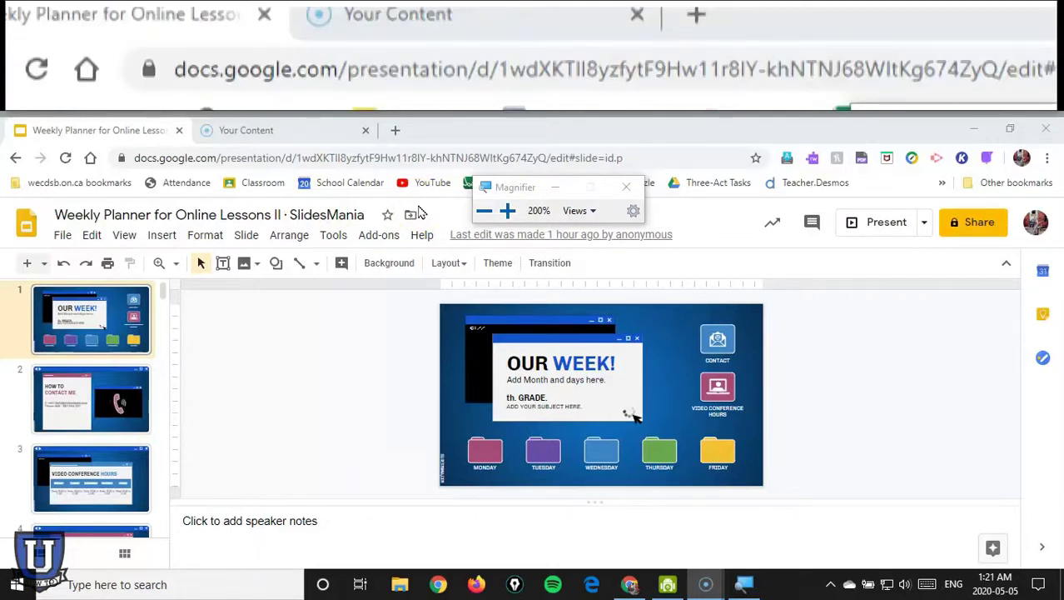
key(super+minus)
key(super+minus)
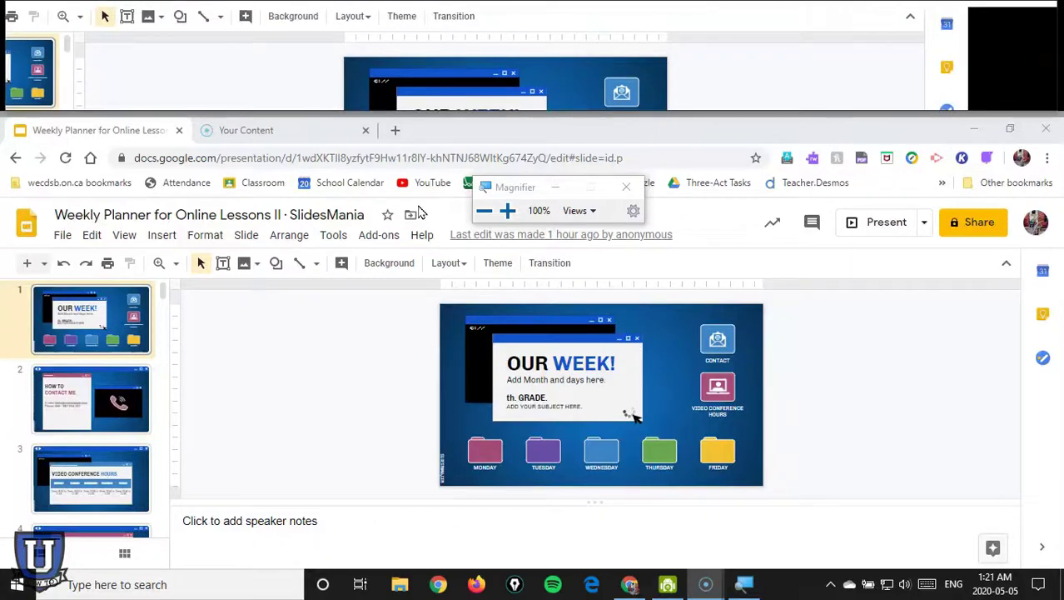
click(539, 212)
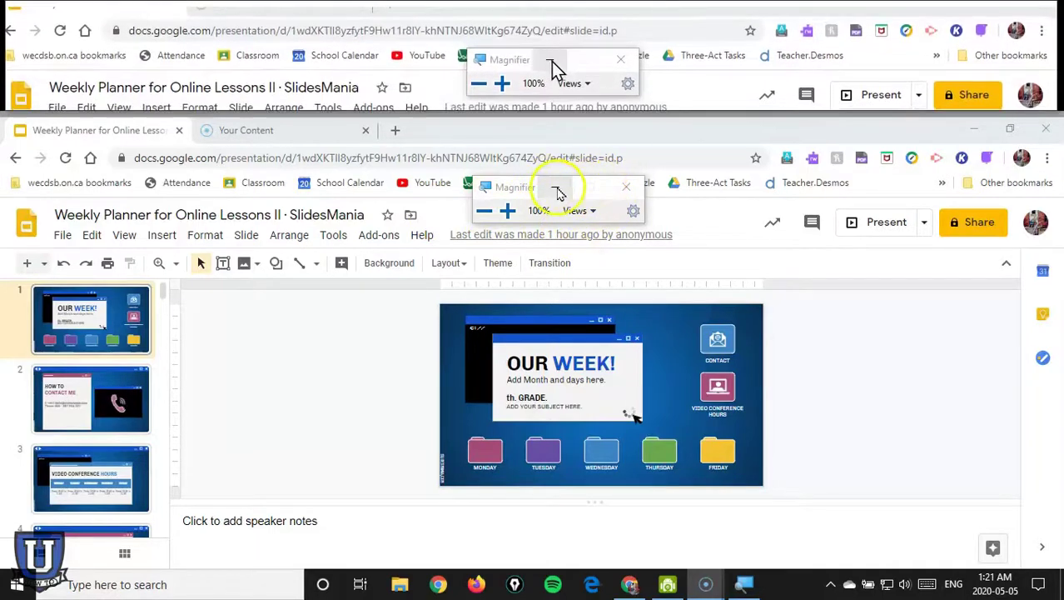
Move the Magnifier toolbar beside the Present and Share controls, and use it to zoom to 200% and back to 100%
drag(558, 192, 916, 160)
click(909, 180)
click(909, 180)
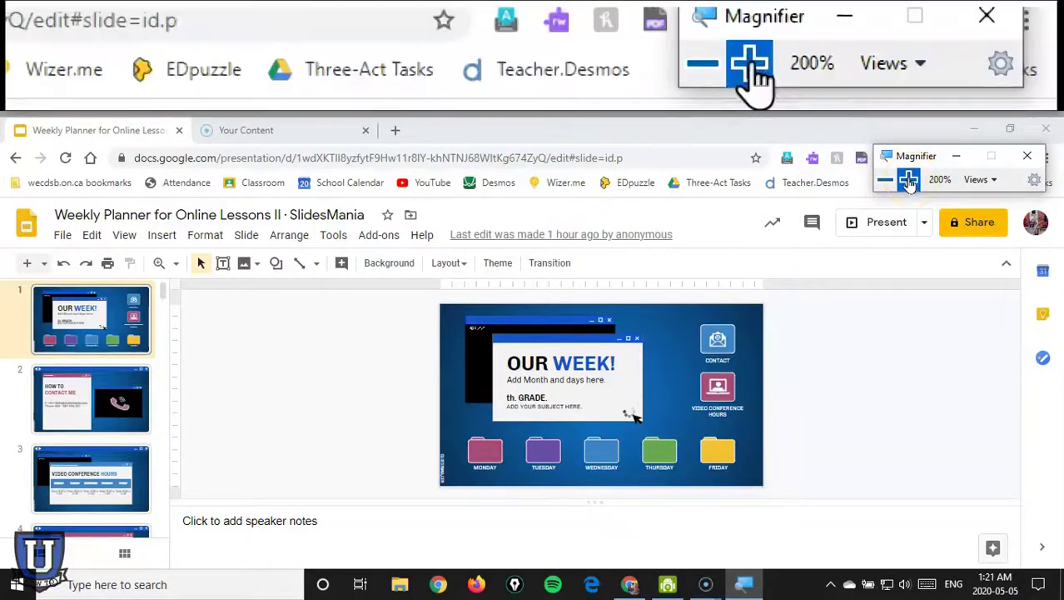
click(886, 180)
click(886, 180)
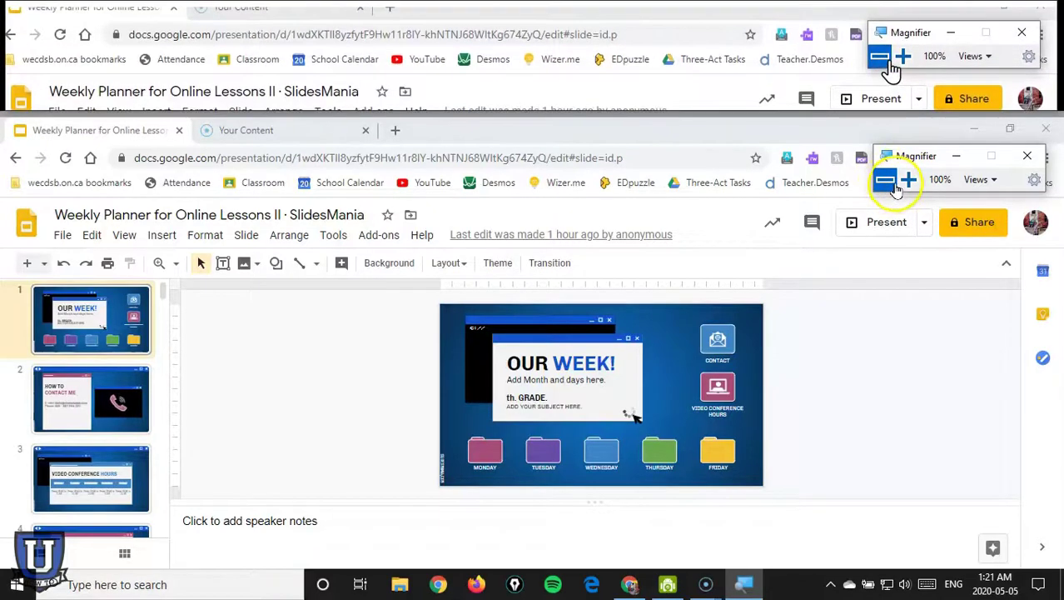
Switch Magnifier to the Lens view and enlarge it to 200% over a new browser tab
click(987, 185)
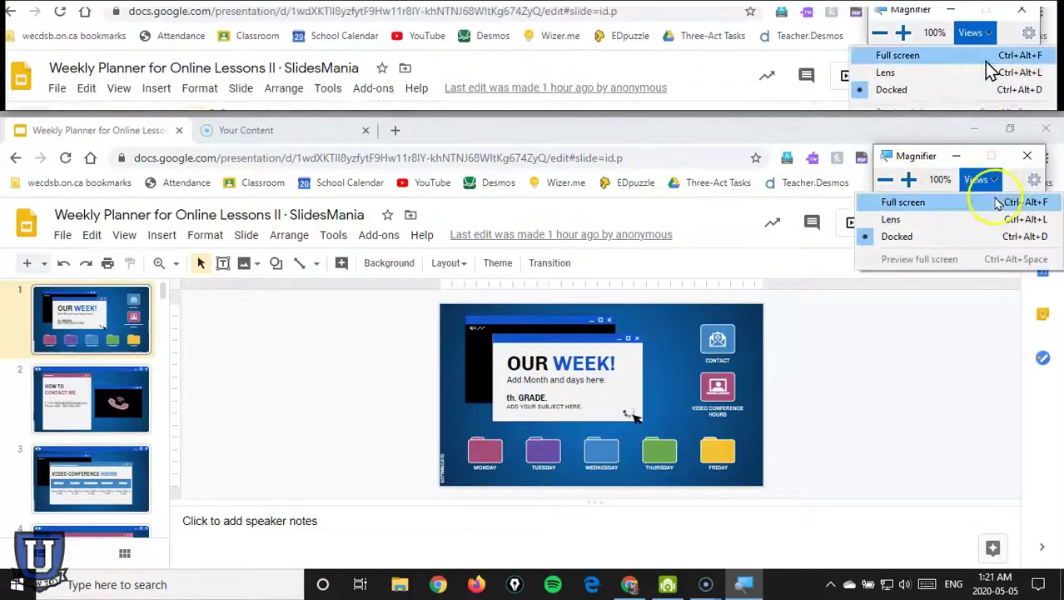
click(969, 221)
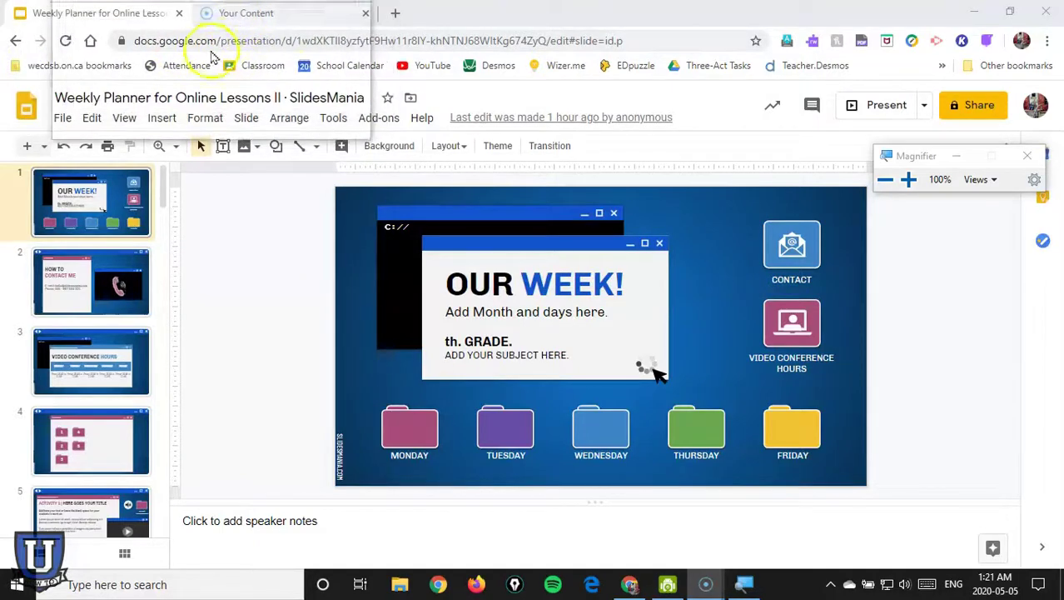
click(395, 14)
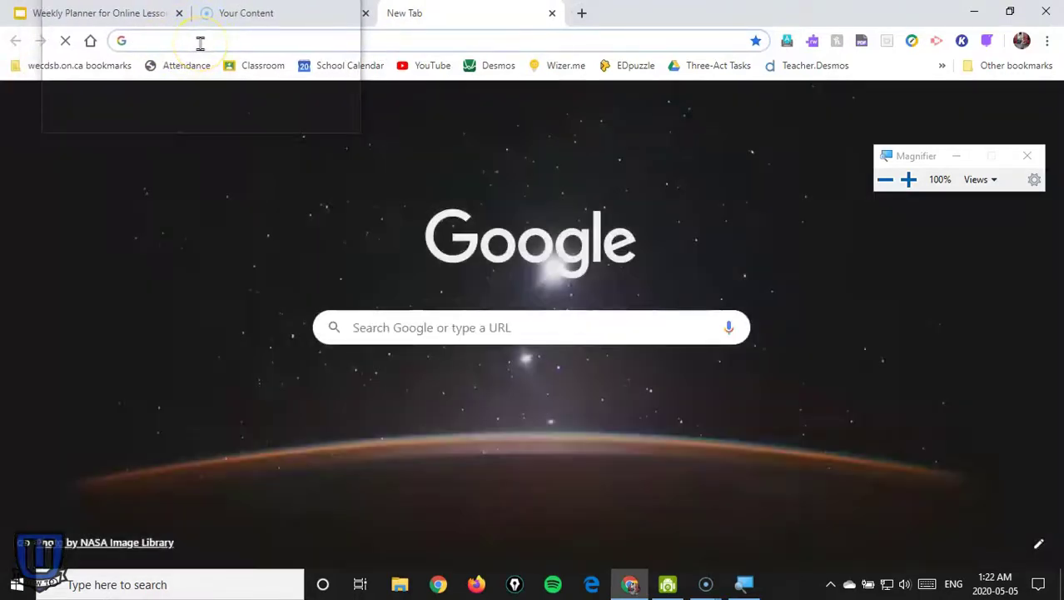
key(super+plus)
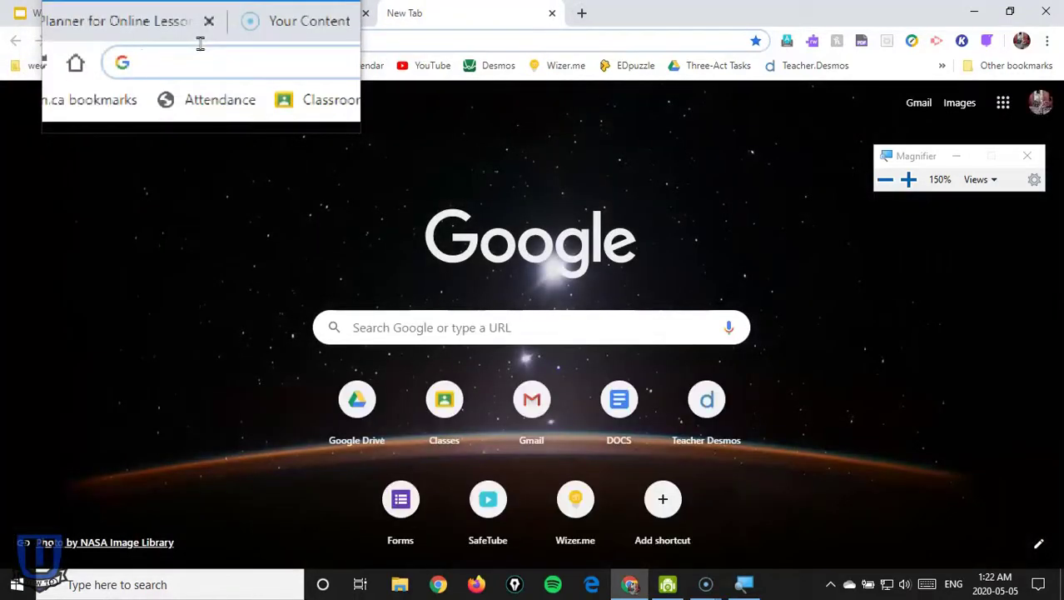
key(super+plus)
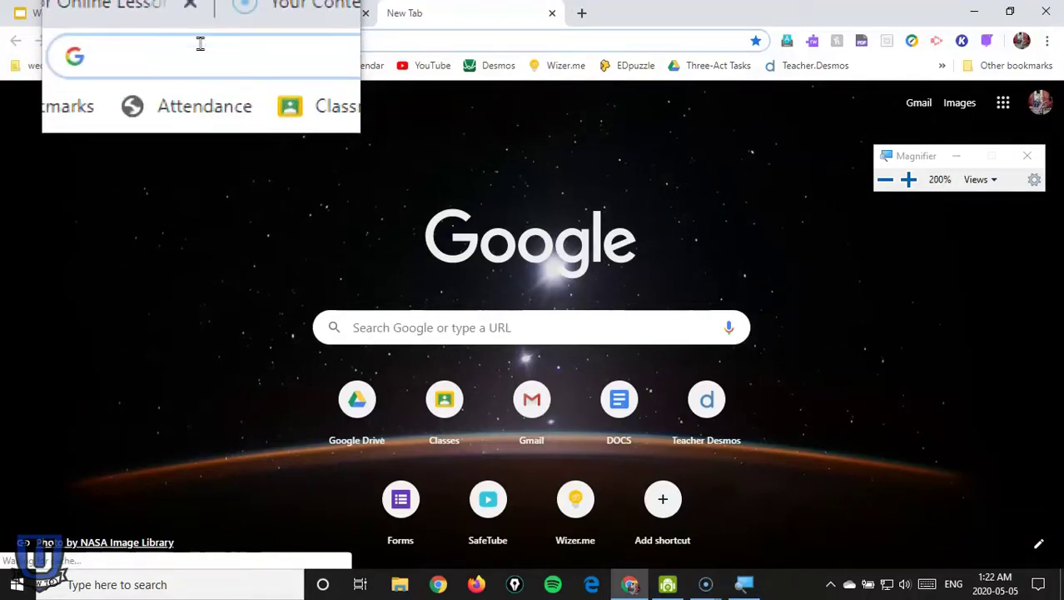
Go to slidesmania.com in the new browser tab
text(slides)
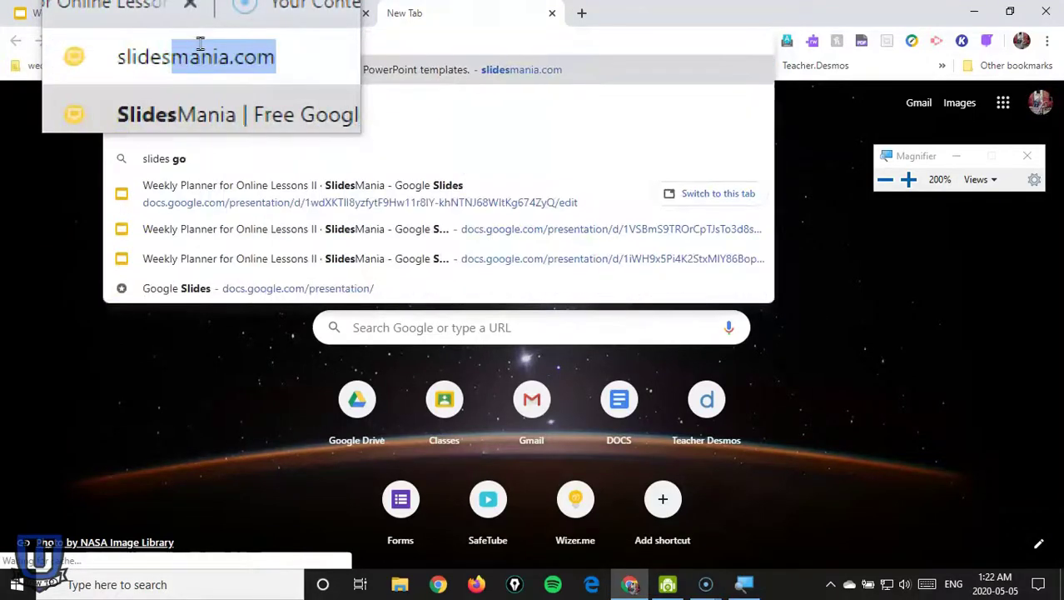
text(mania.com)
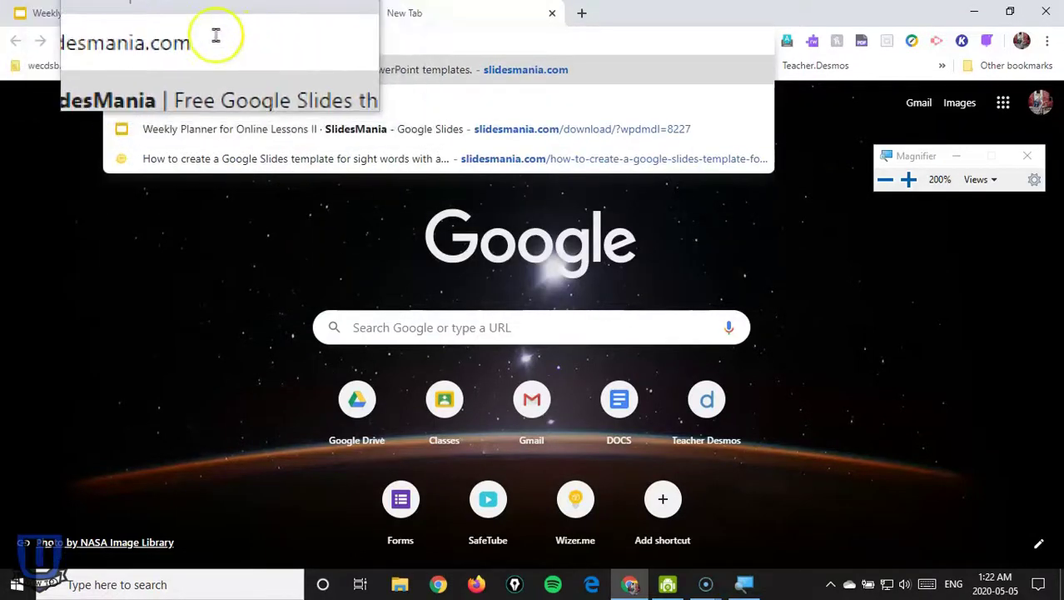
key(Return)
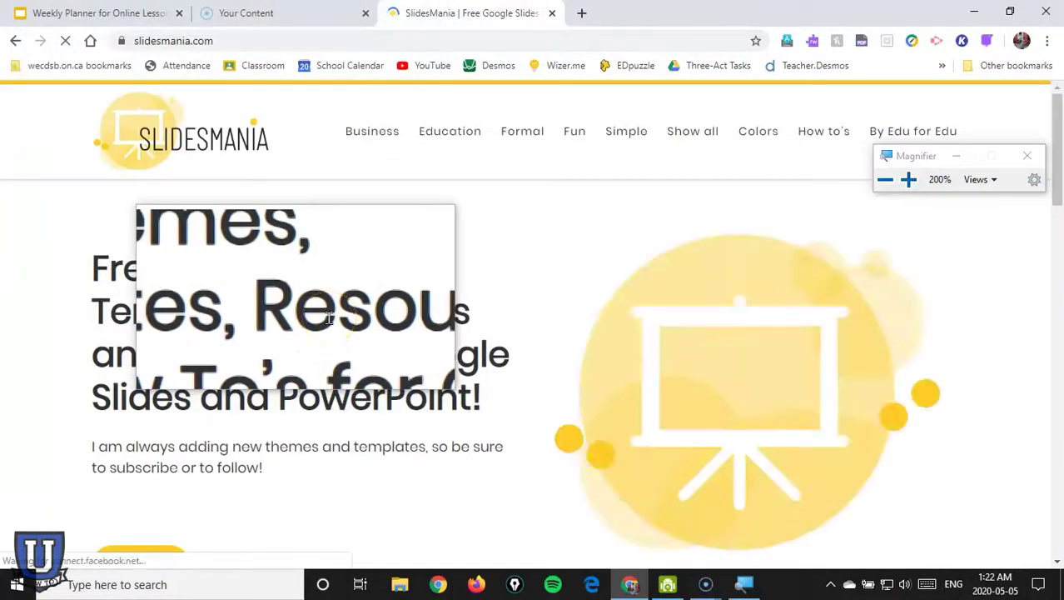
Return Magnifier to 100% in the Full screen view and minimize its toolbar
key(super+minus)
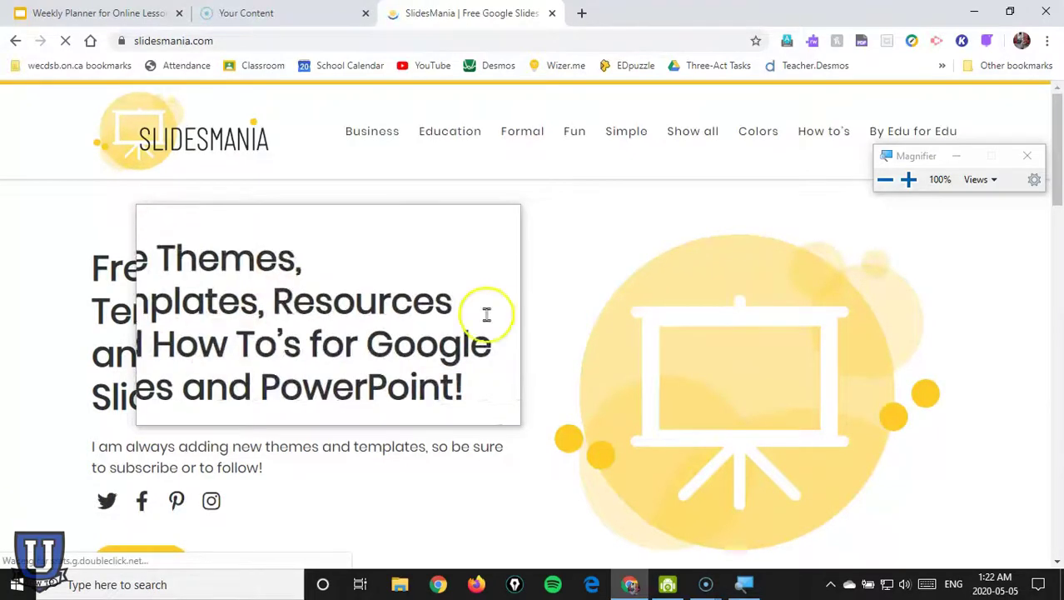
click(968, 181)
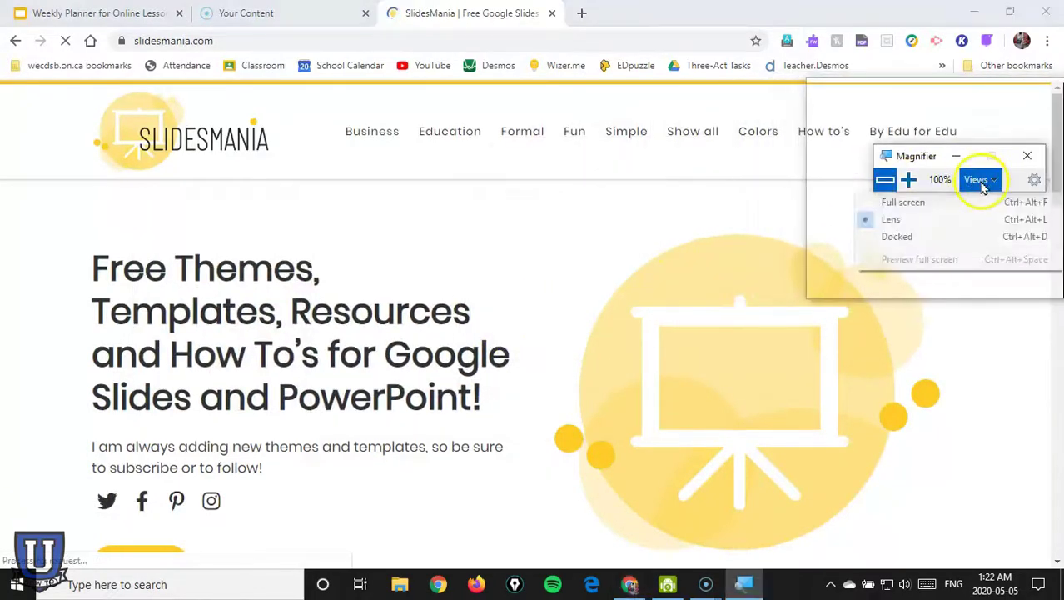
click(954, 213)
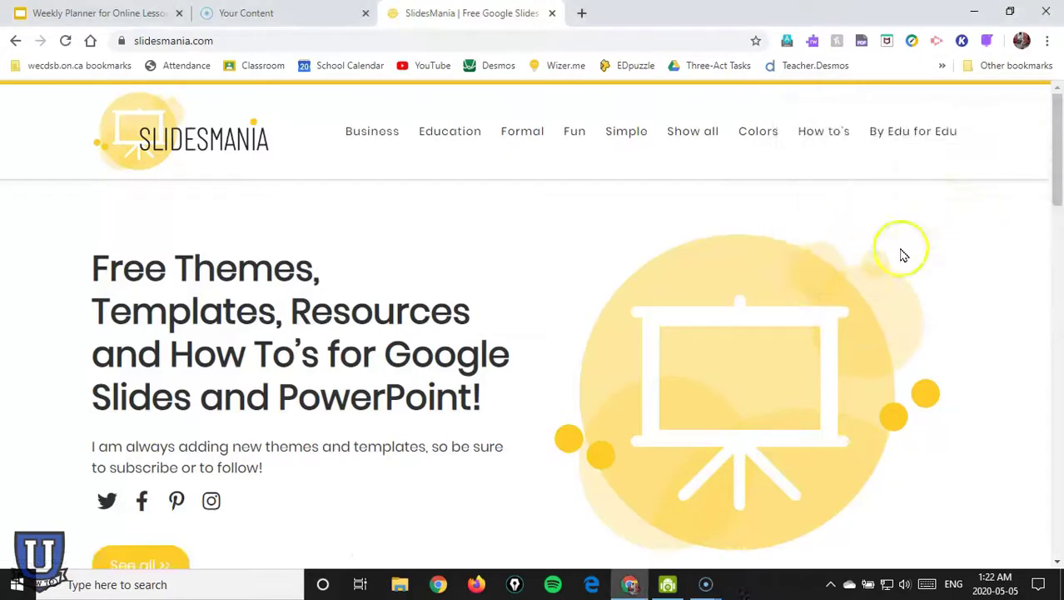
click(957, 157)
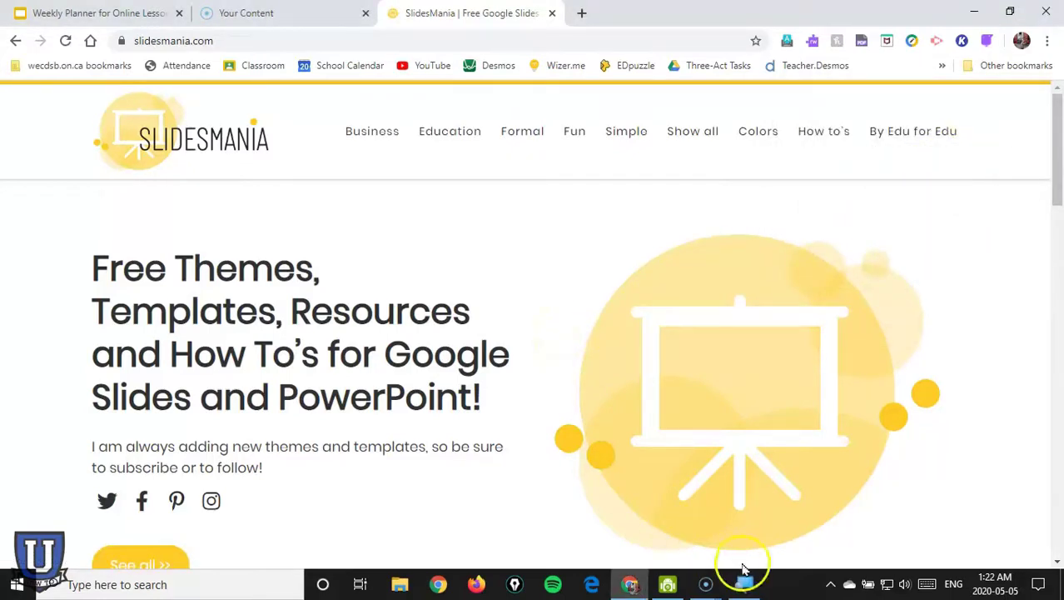
mouse_move(748, 587)
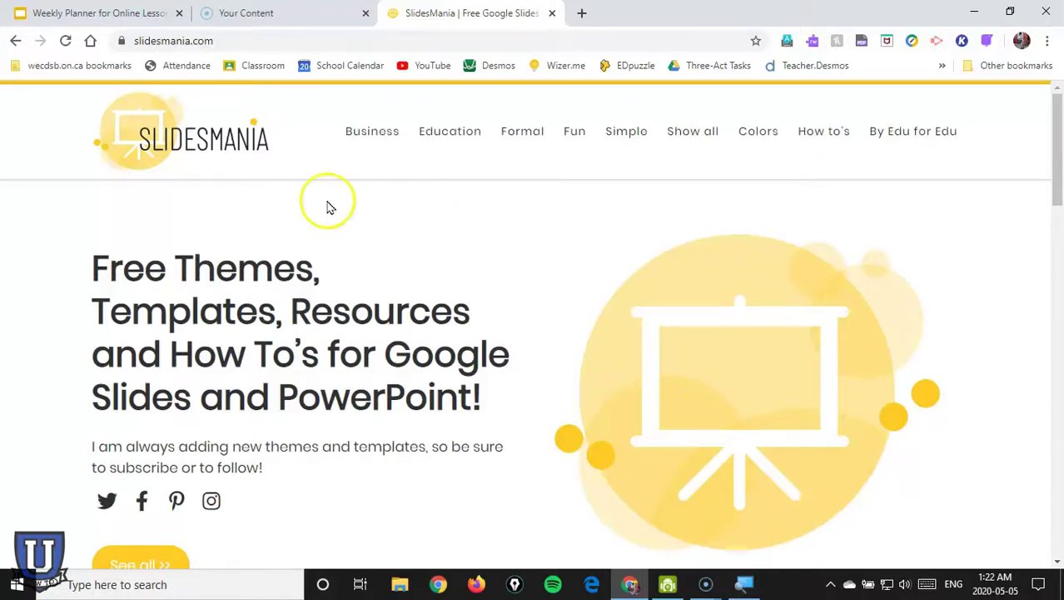
scroll(284, 293, down, 3)
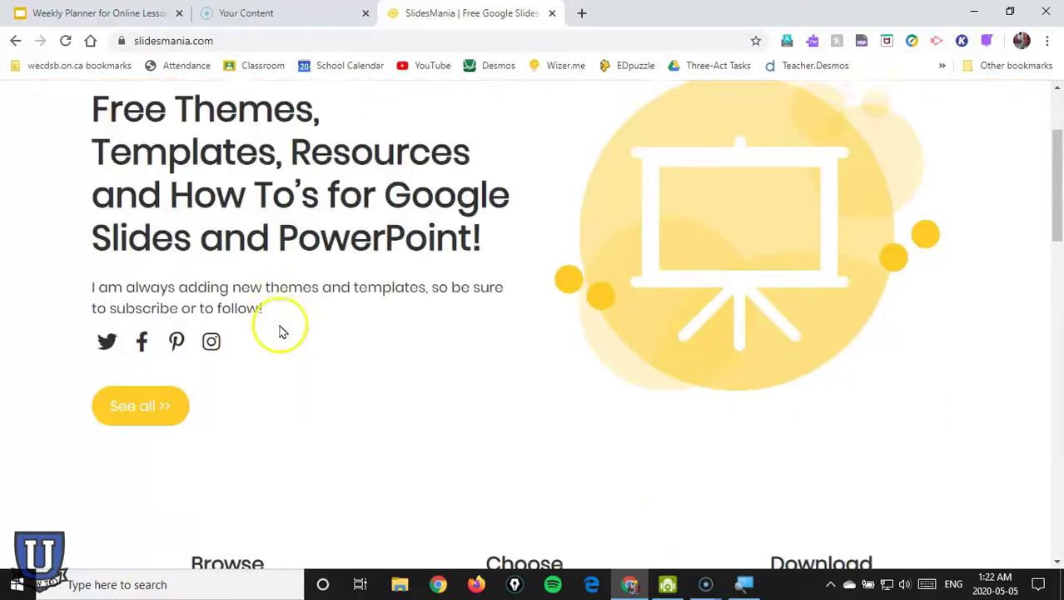
scroll(487, 245, up, 4)
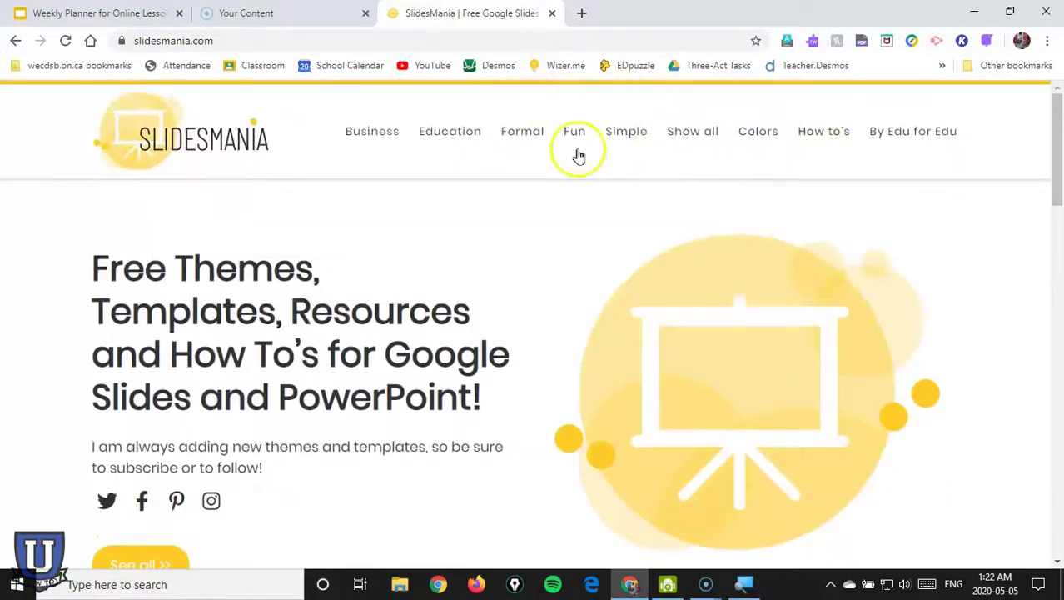
Return to the Weekly Planner presentation and select the linked object over the lower-right corner of the OUR WEEK! window on slide 1
click(90, 16)
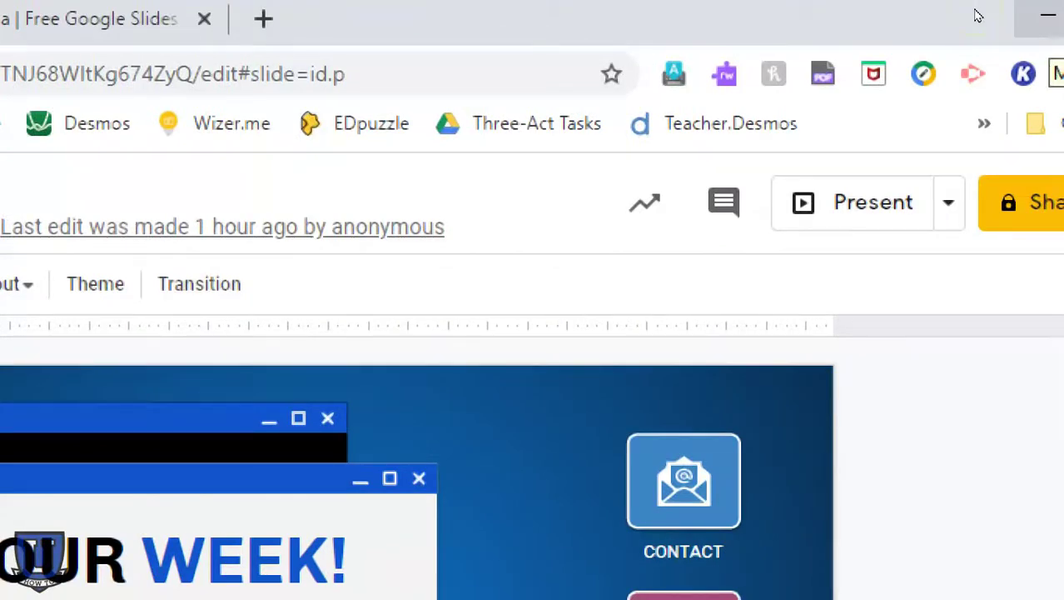
click(1048, 16)
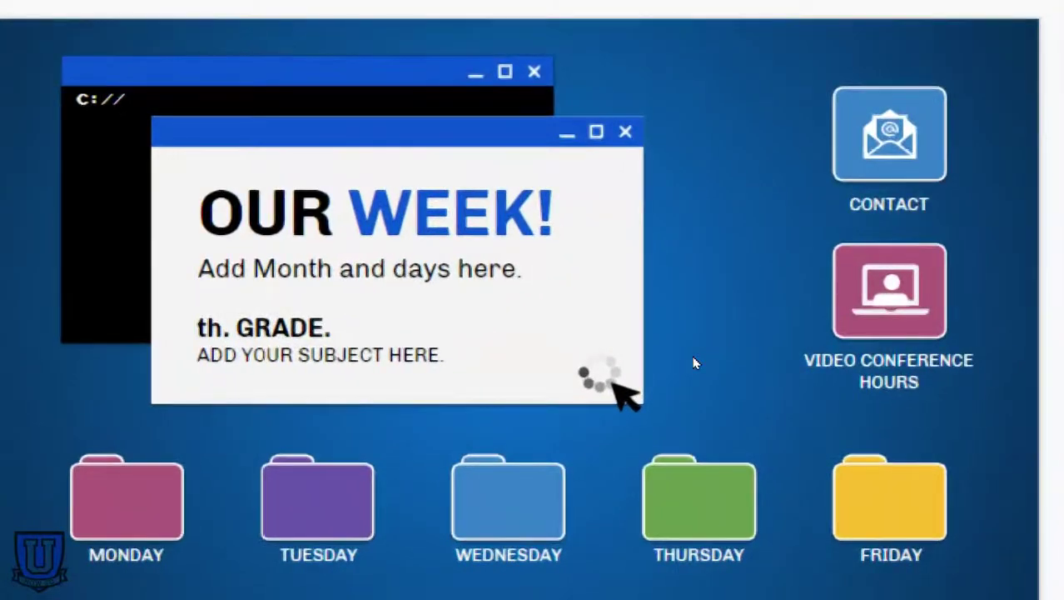
click(696, 363)
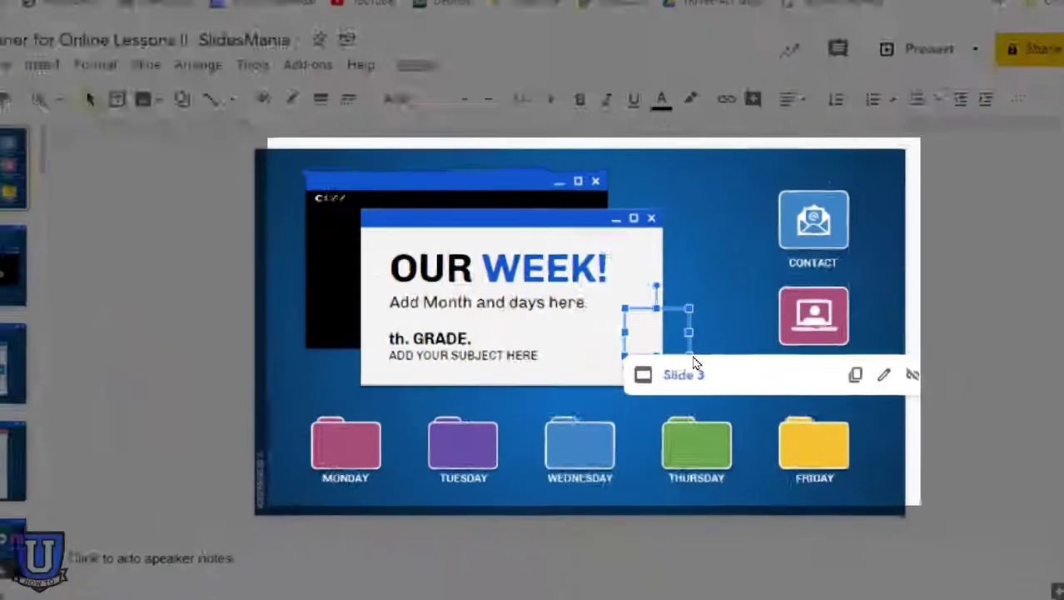